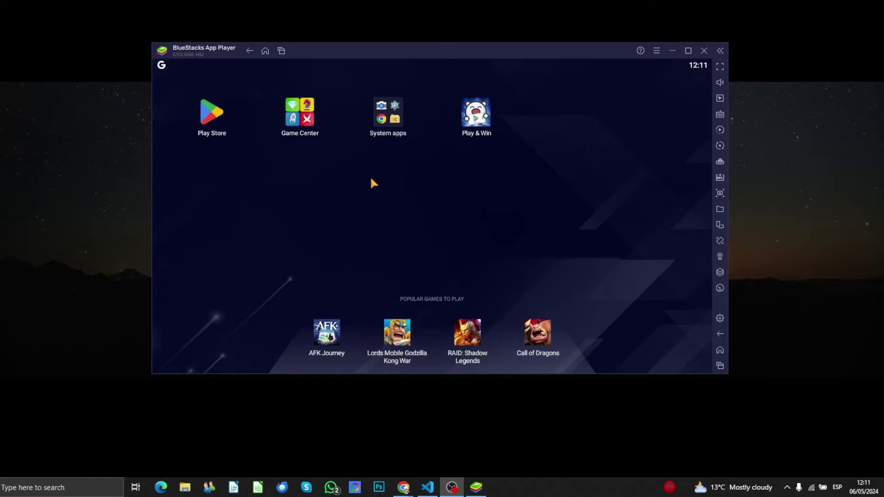
Step: Search Windows for Task Manager and open it
{"action": "mouse_move", "coordinate": [386, 51]}
{"action": "left_mouse_down"}
{"action": "mouse_move", "coordinate": [428, 55]}
{"action": "mouse_move", "coordinate": [391, 62]}
{"action": "left_mouse_up"}
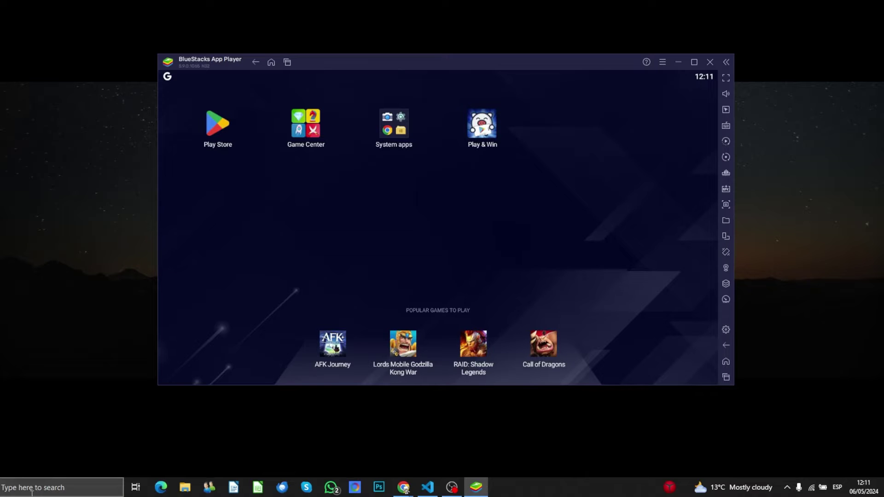
{"action": "left_click", "coordinate": [54, 491]}
{"action": "type", "text": "ra"}
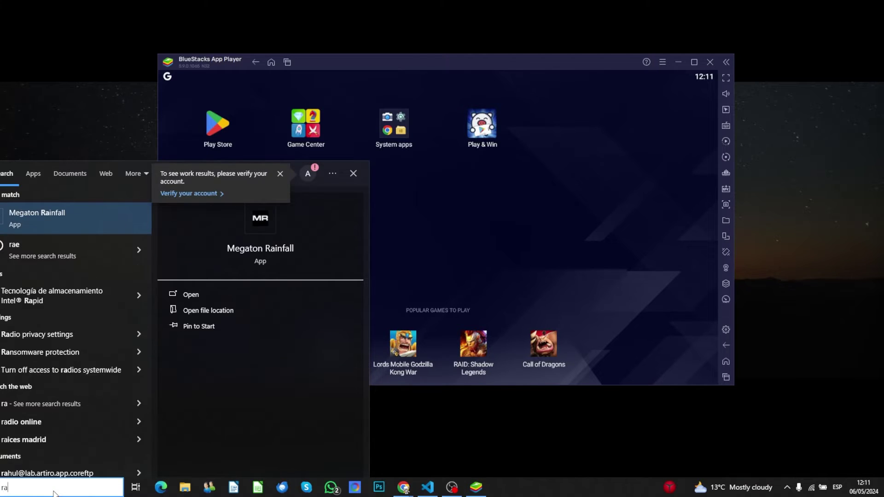
{"action": "key", "text": "BackSpace"}
{"action": "type", "text": "task"}
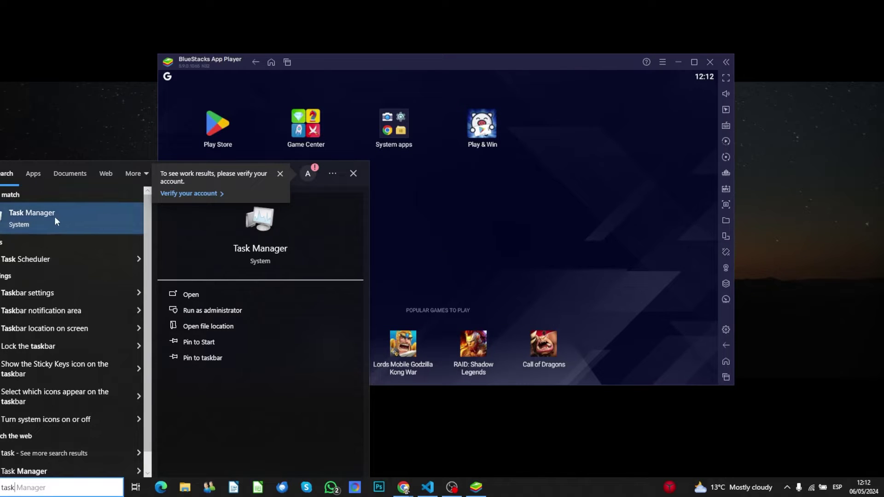
{"action": "left_click", "coordinate": [29, 214]}
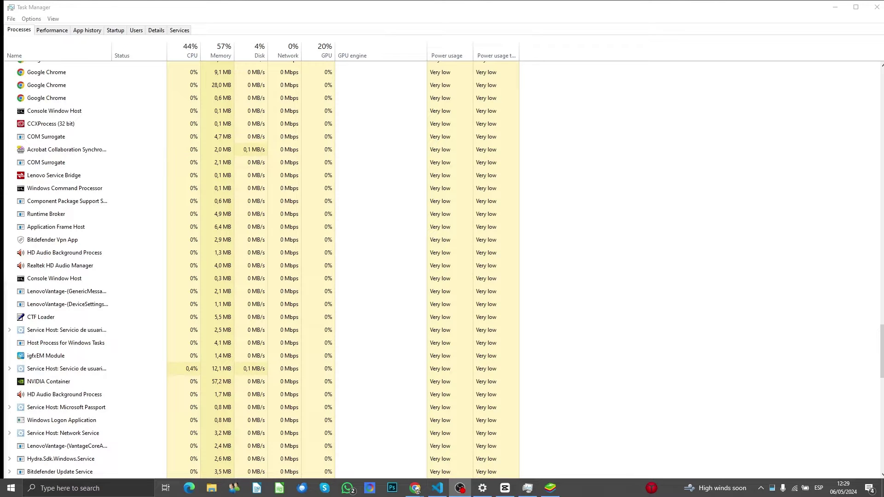
Step: Find the BlueStacks process in the running processes and go to its details entry
{"action": "left_click", "coordinate": [160, 214]}
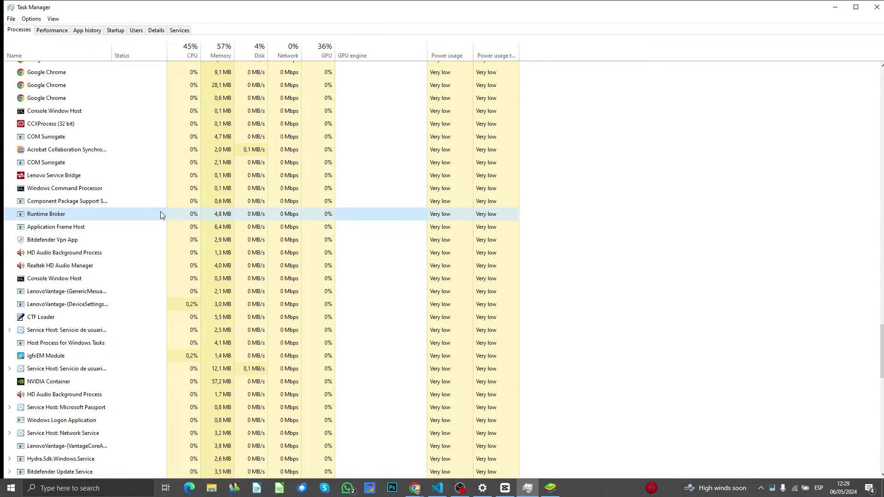
{"action": "key", "text": "Home"}
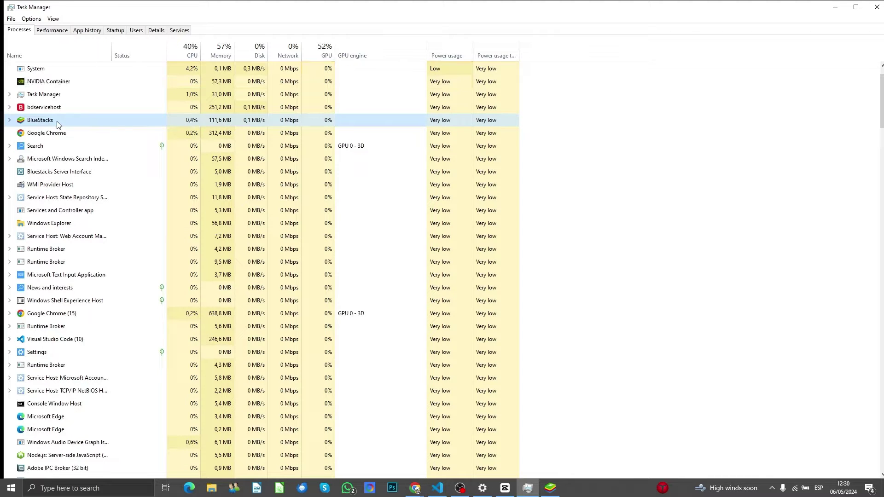
{"action": "right_click", "coordinate": [56, 120]}
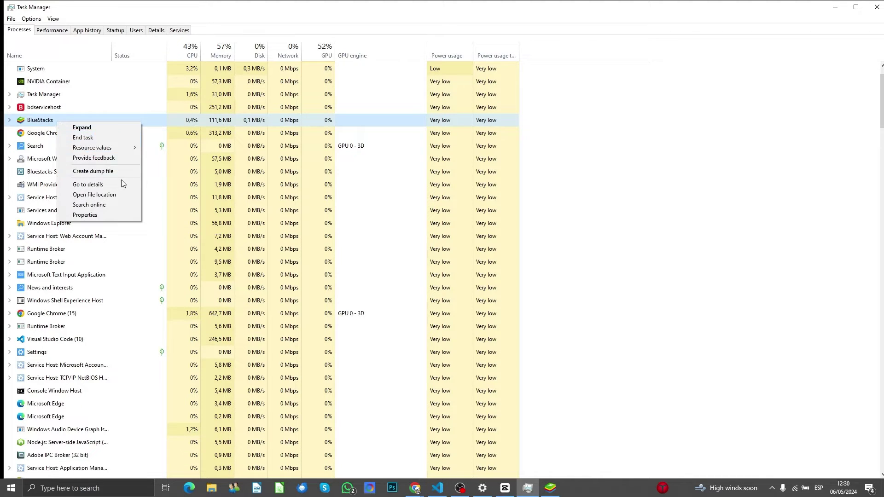
{"action": "left_click", "coordinate": [90, 189]}
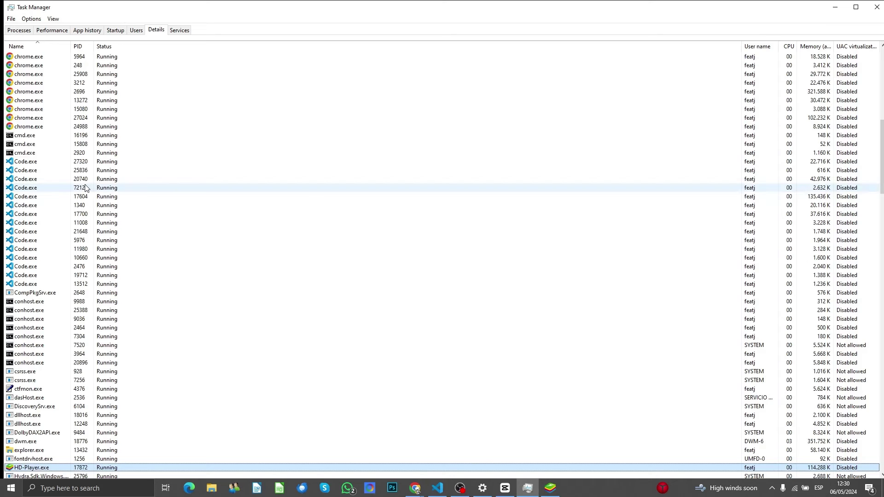
Step: Set the priority of the HD-Player.exe process to High and confirm the change
{"action": "scroll", "coordinate": [60, 322], "scroll_direction": "down", "scroll_amount": 2}
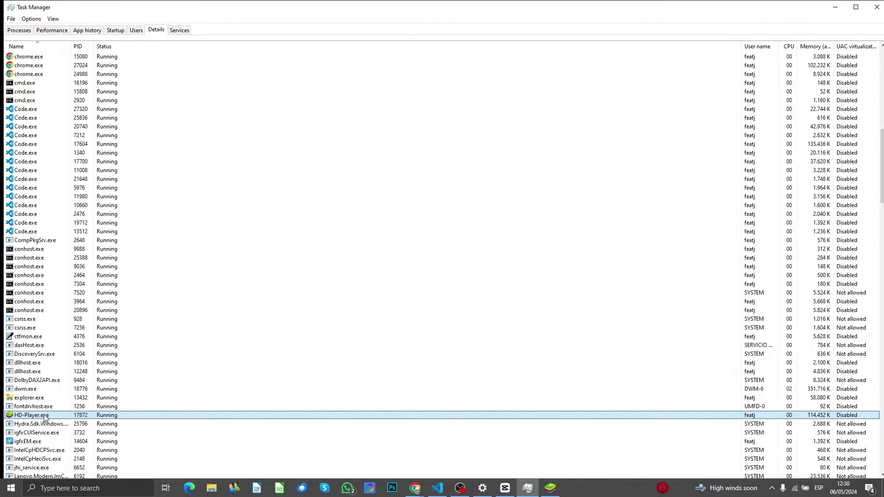
{"action": "right_click", "coordinate": [45, 418]}
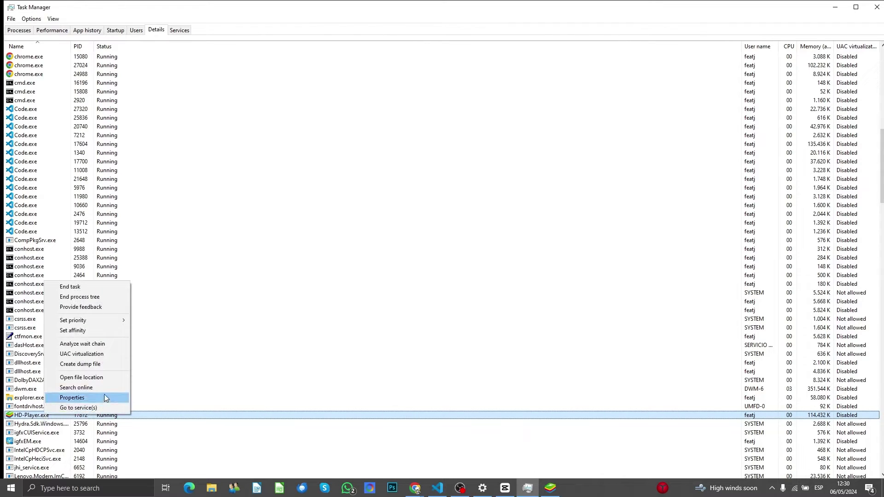
{"action": "mouse_move", "coordinate": [96, 320]}
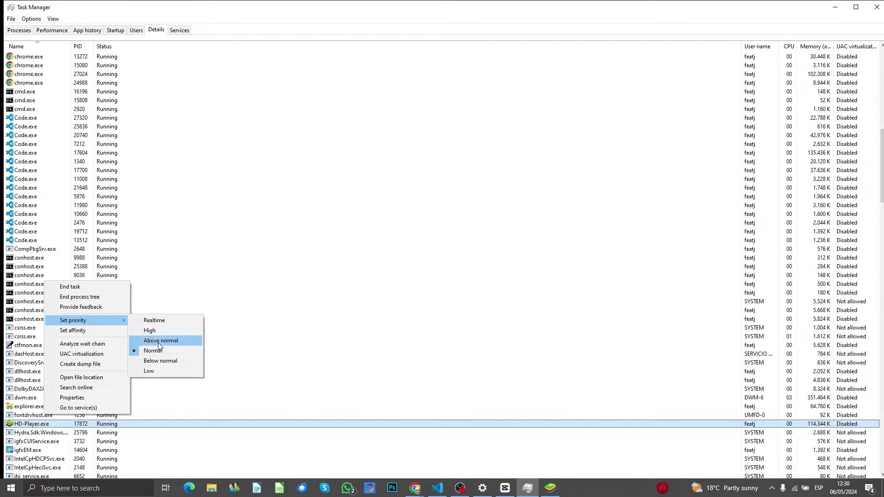
{"action": "left_click", "coordinate": [146, 331]}
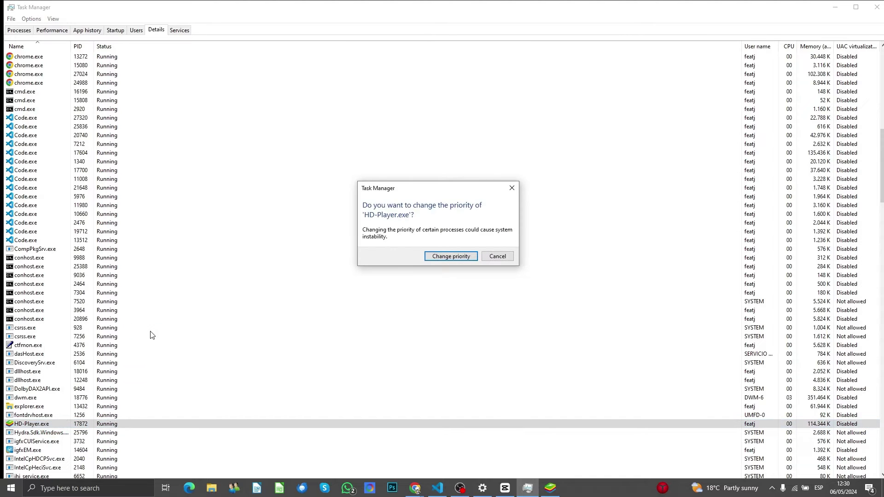
{"action": "left_click", "coordinate": [444, 257]}
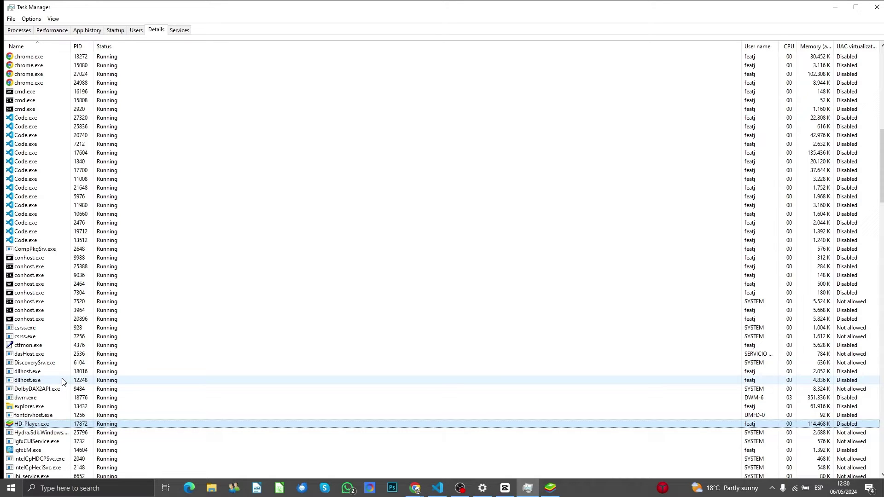
{"action": "scroll", "coordinate": [63, 381], "scroll_direction": "down", "scroll_amount": 8}
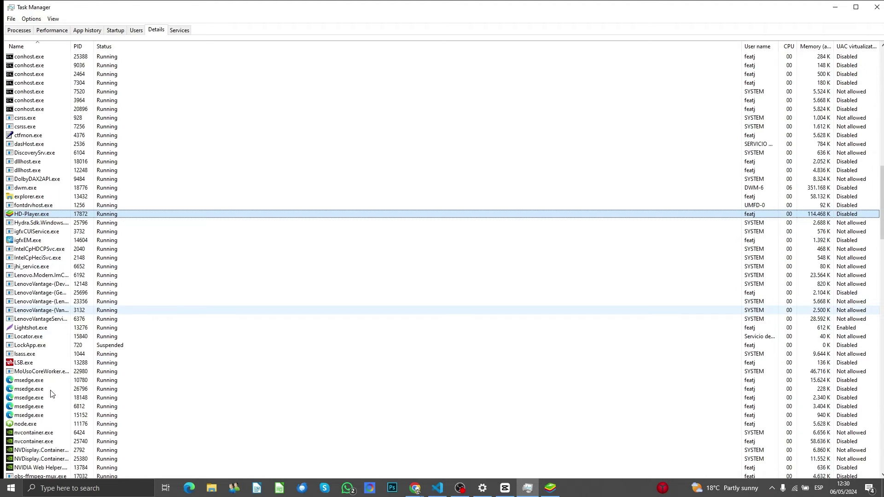
{"action": "scroll", "coordinate": [52, 387], "scroll_direction": "down", "scroll_amount": 4}
{"action": "scroll", "coordinate": [66, 351], "scroll_direction": "up", "scroll_amount": 6}
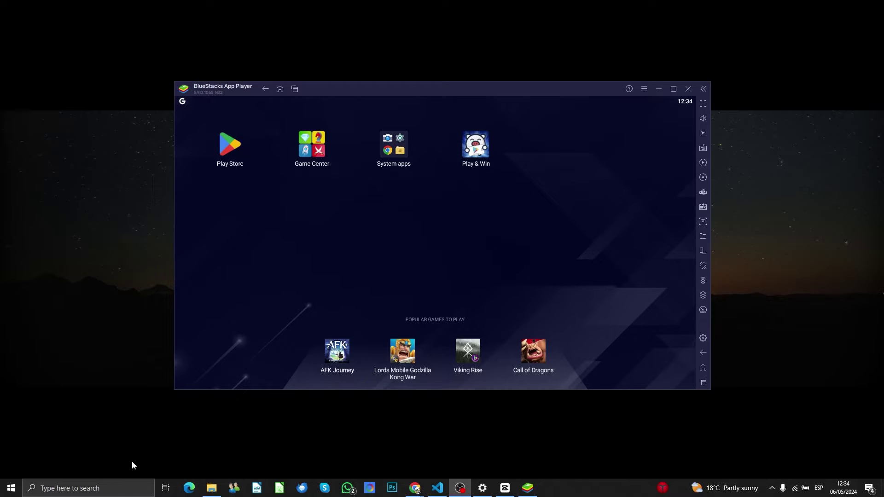
Step: Search Windows for Graphics settings and open that settings page
{"action": "left_click", "coordinate": [114, 489]}
{"action": "type", "text": "graphi"}
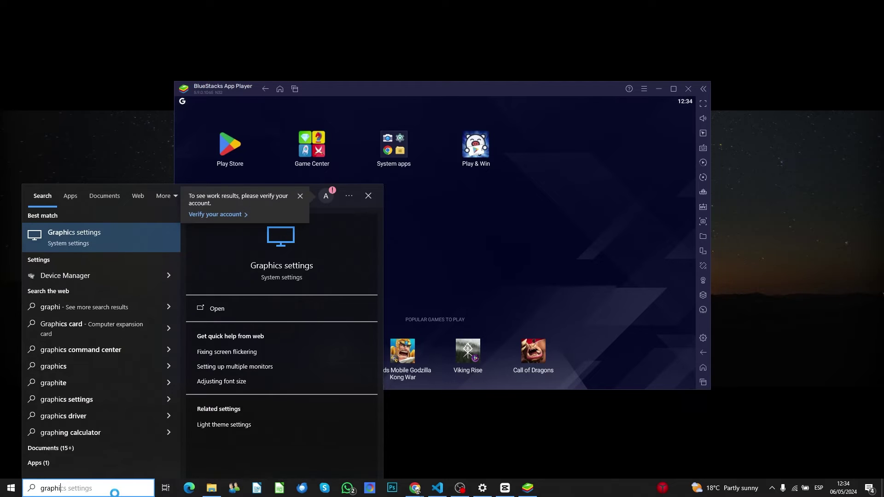
{"action": "left_click", "coordinate": [101, 232]}
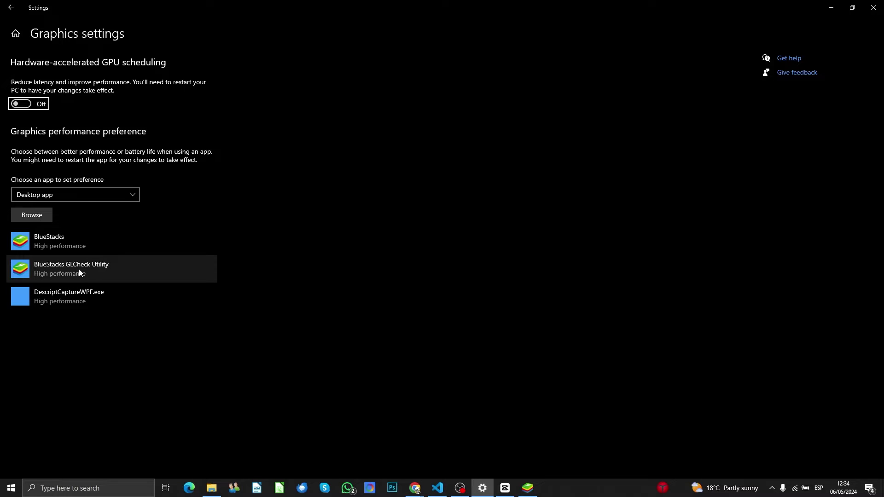
Step: Check the graphics performance preference of BlueStacks without changing it, and open the preference options of BlueStacks GLCheck Utility
{"action": "left_click", "coordinate": [54, 245]}
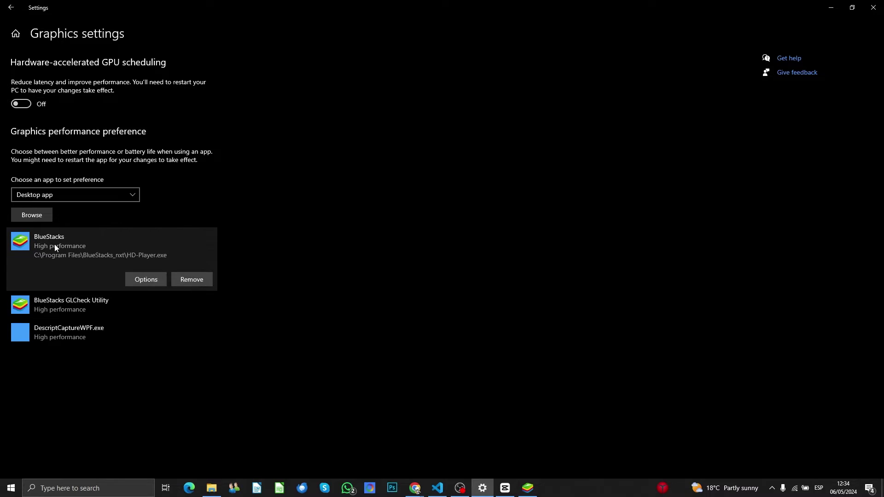
{"action": "left_click", "coordinate": [142, 279]}
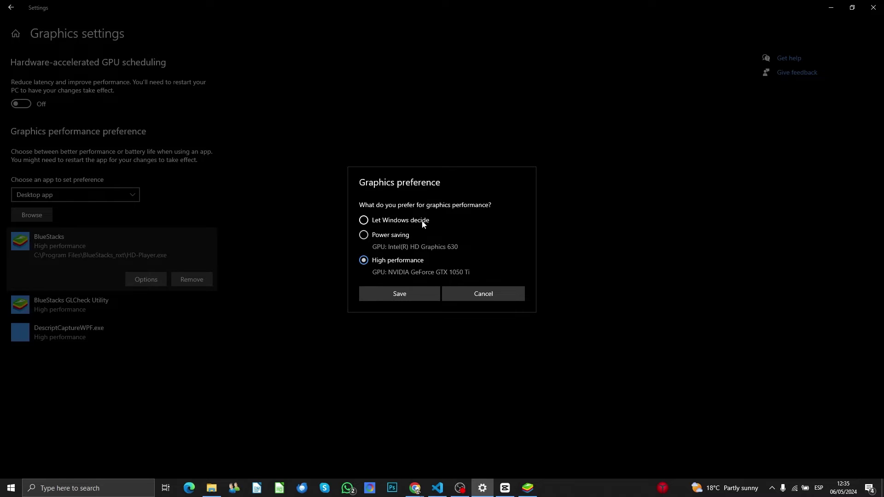
{"action": "left_click", "coordinate": [481, 297]}
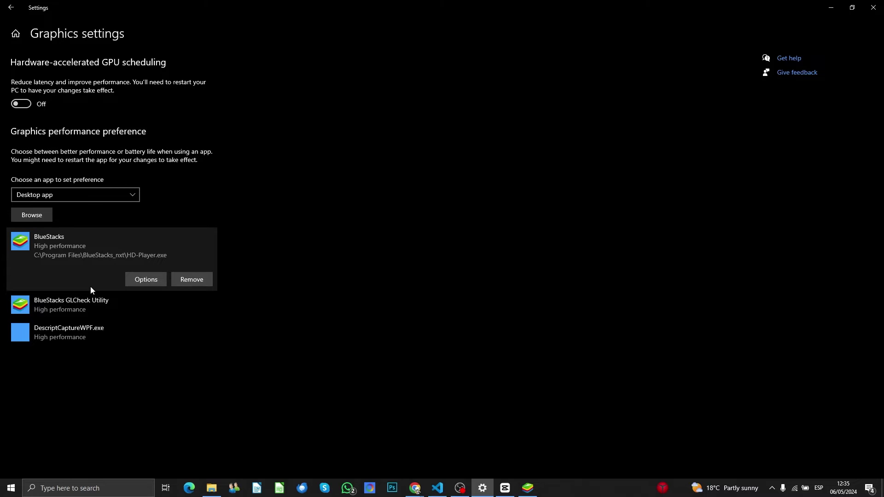
{"action": "left_click", "coordinate": [78, 315]}
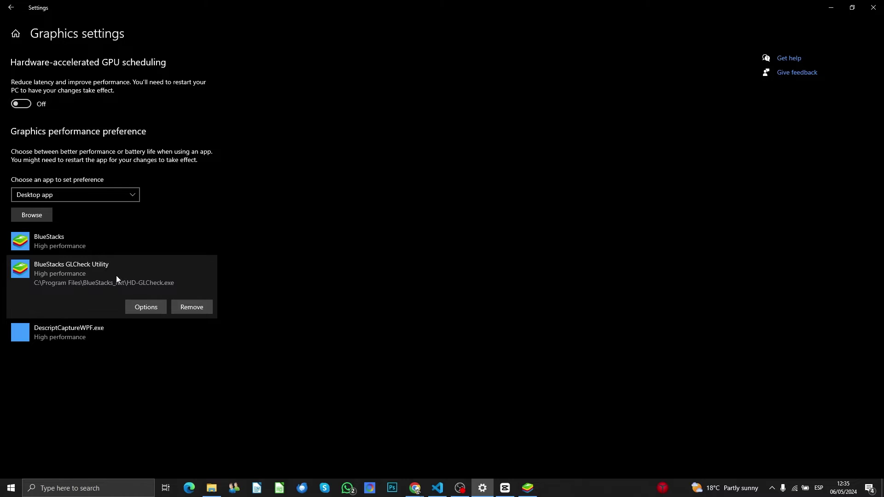
{"action": "left_click", "coordinate": [145, 309]}
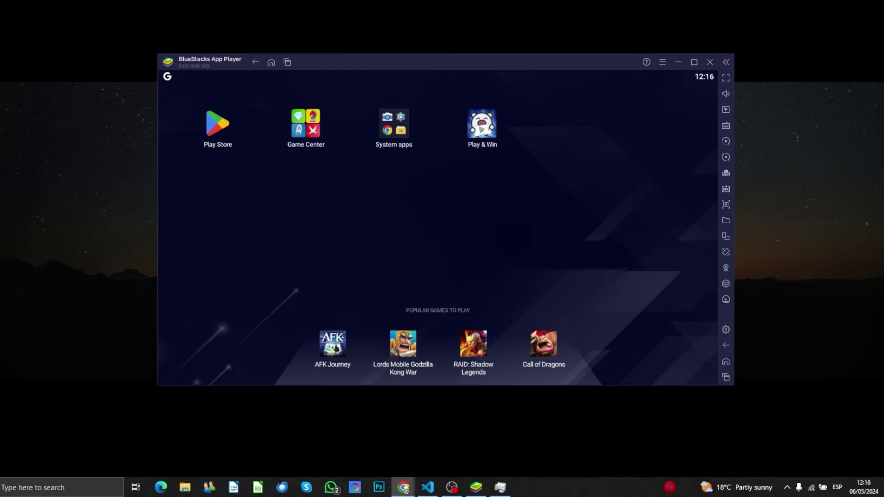
Step: Open the BlueStacks performance settings, and check the computer's CPU cores in Task Manager's performance view before closing it
{"action": "left_click", "coordinate": [726, 330]}
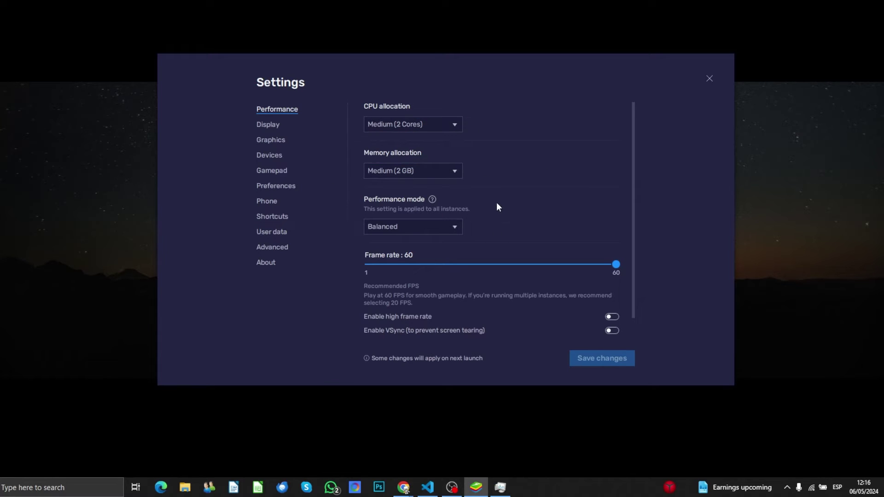
{"action": "left_click", "coordinate": [501, 487]}
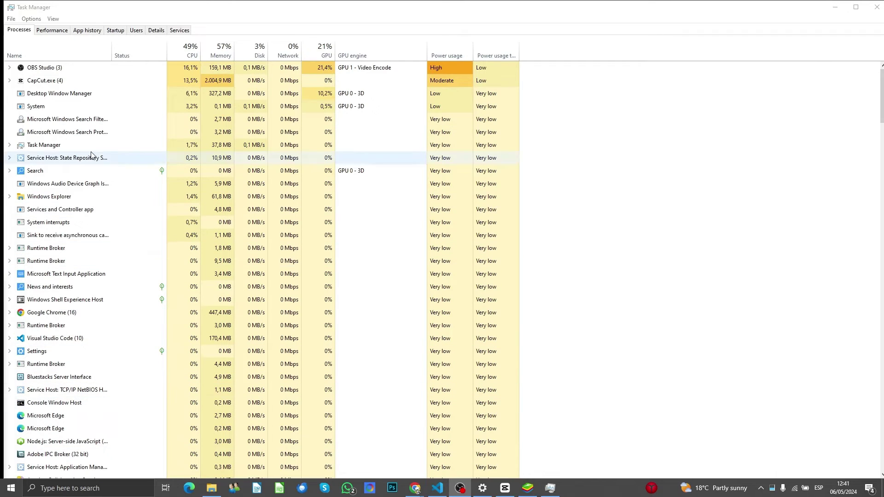
{"action": "left_click", "coordinate": [50, 31]}
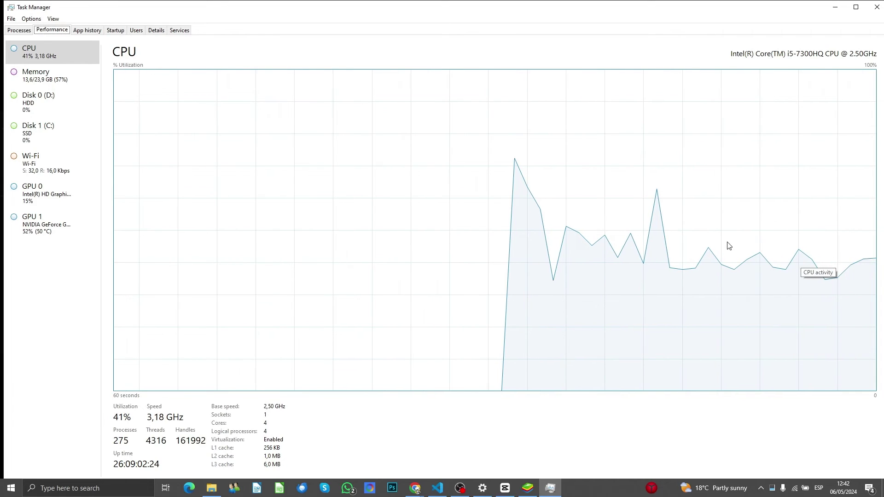
{"action": "left_click", "coordinate": [877, 8]}
Step: Check the computer's installed RAM on the Windows About page and close it
{"action": "left_click", "coordinate": [113, 489]}
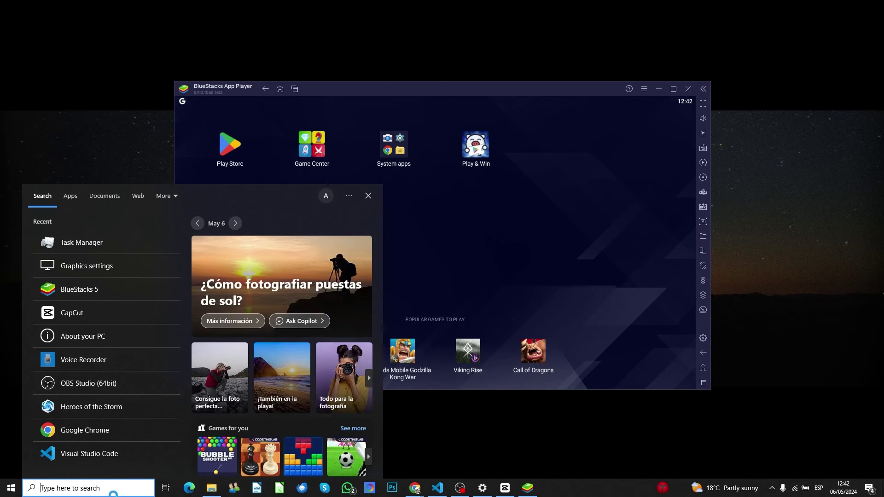
{"action": "type", "text": "about"}
{"action": "key", "text": "Return"}
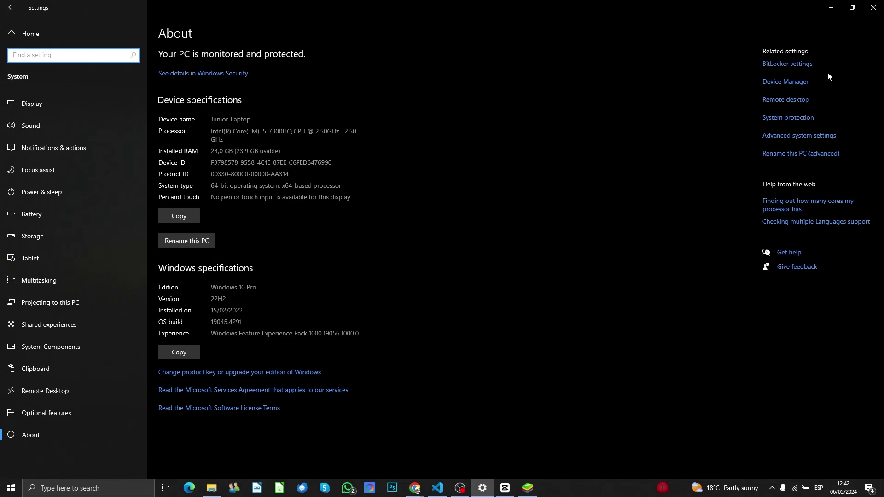
{"action": "left_click", "coordinate": [873, 7]}
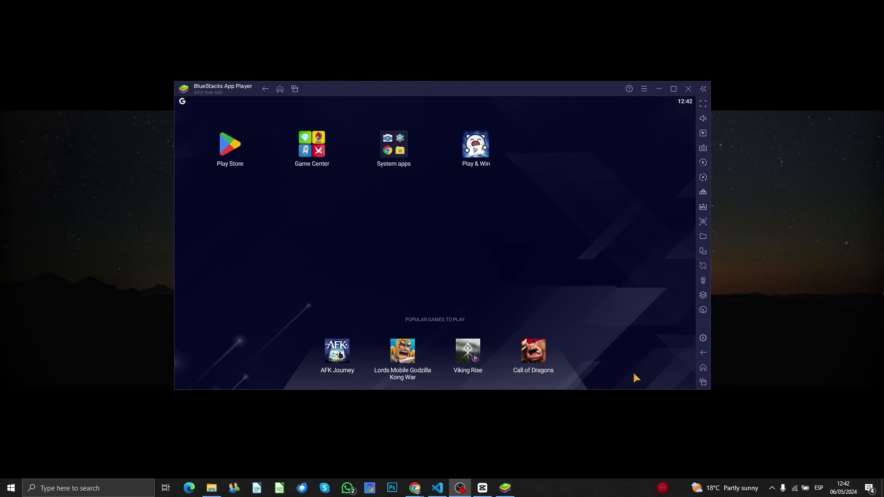
Step: Set the BlueStacks memory allocation to High (4 GB), save the changes and restart BlueStacks
{"action": "left_click", "coordinate": [704, 339]}
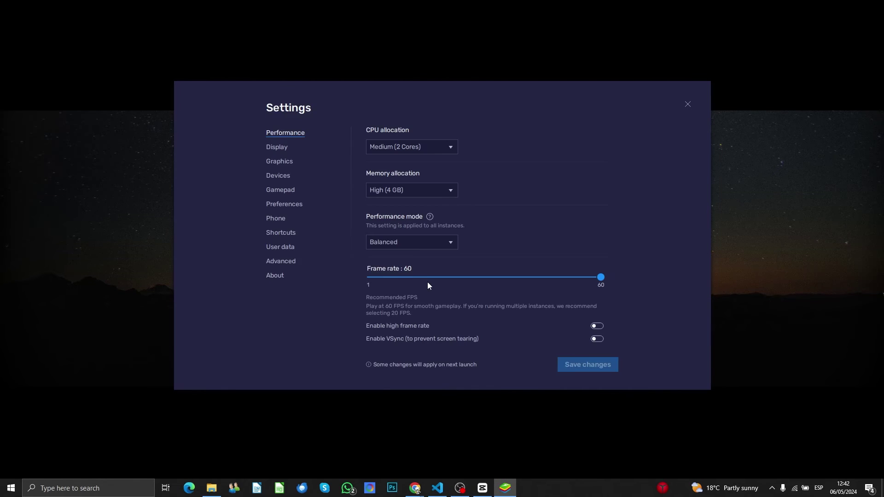
{"action": "left_click", "coordinate": [400, 190]}
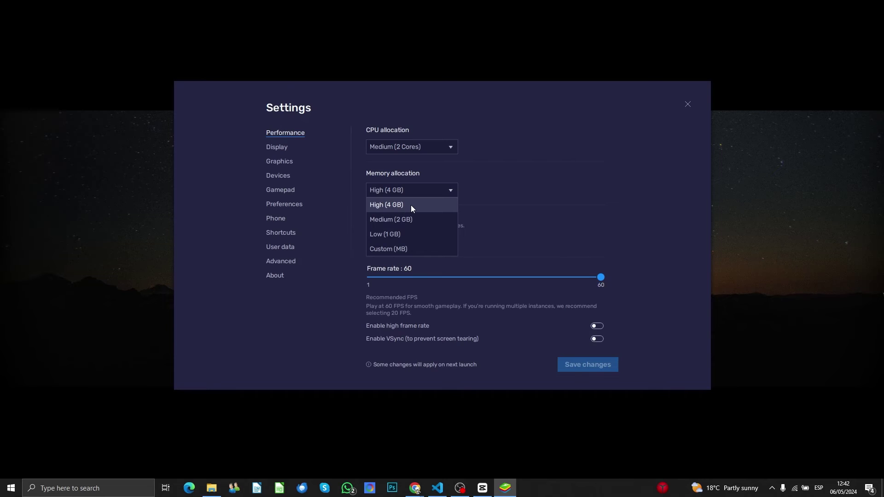
{"action": "left_click", "coordinate": [574, 193]}
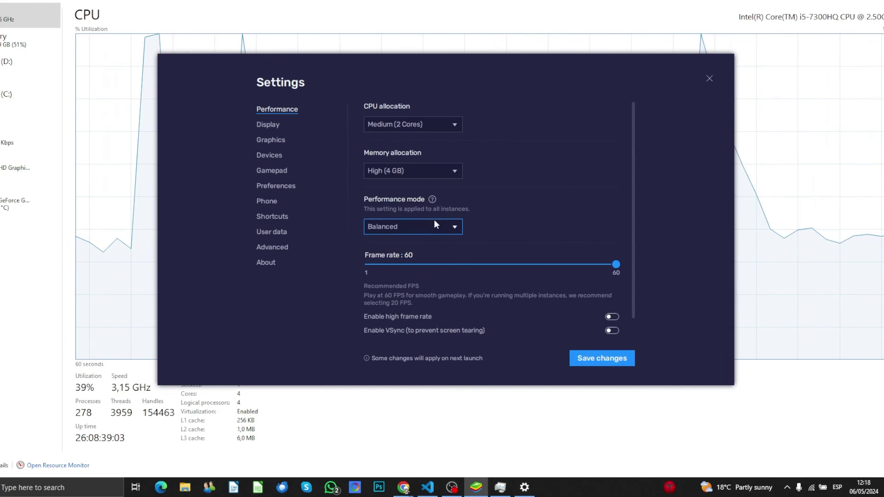
{"action": "left_click", "coordinate": [614, 365]}
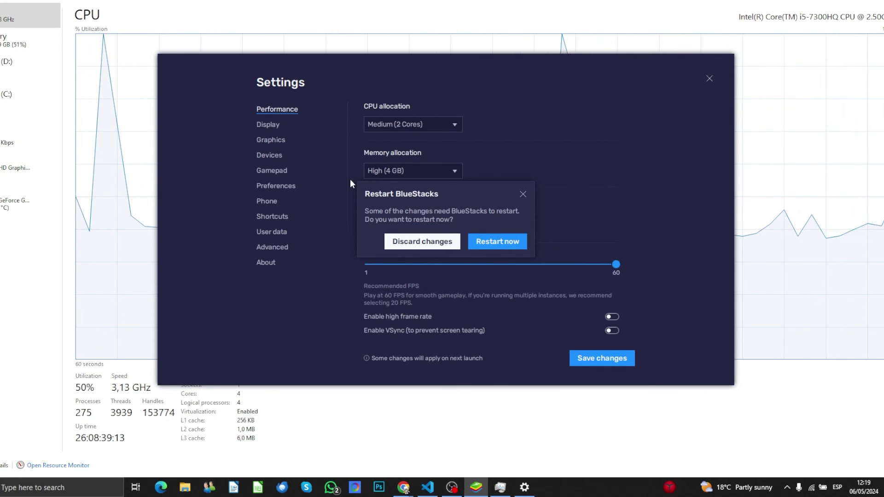
{"action": "left_click", "coordinate": [498, 241]}
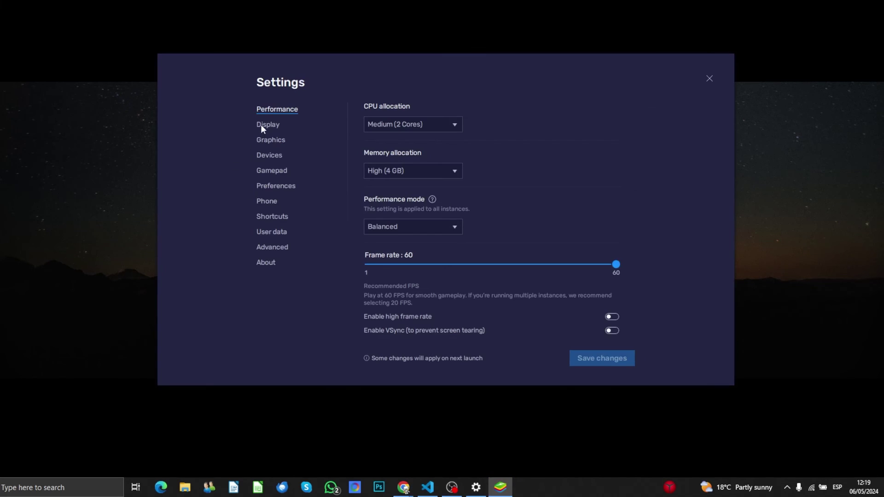
Step: Set the BlueStacks display resolution to 1920 x 1080, save the changes and restart BlueStacks
{"action": "left_click", "coordinate": [262, 125]}
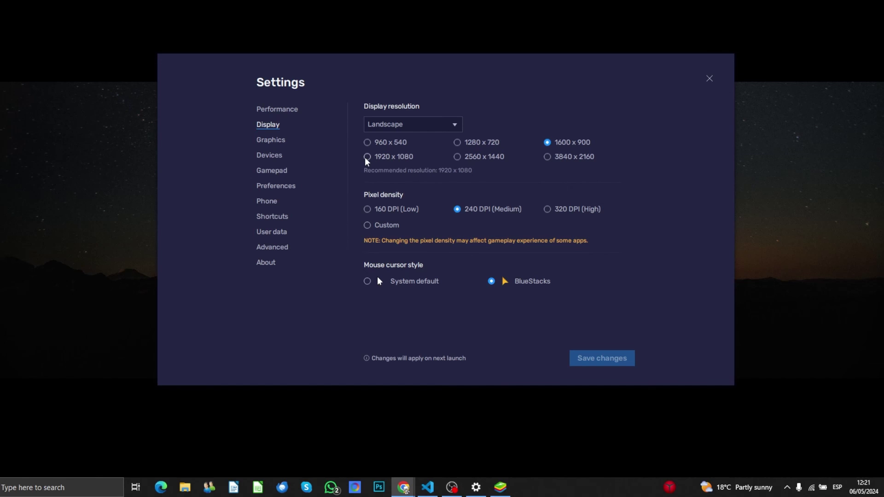
{"action": "left_click", "coordinate": [367, 157]}
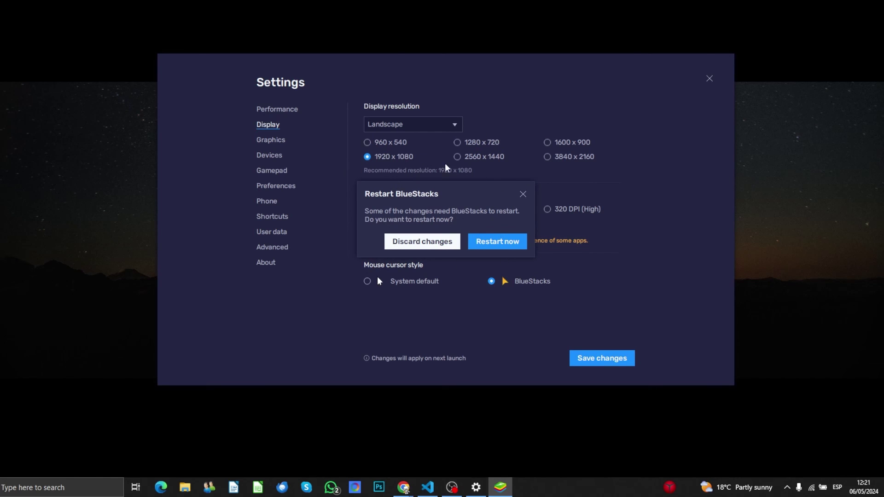
{"action": "left_click", "coordinate": [508, 244]}
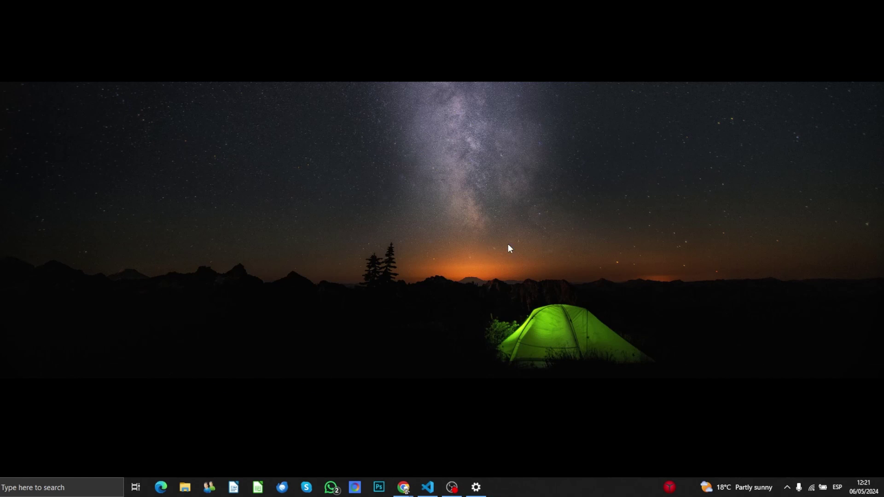